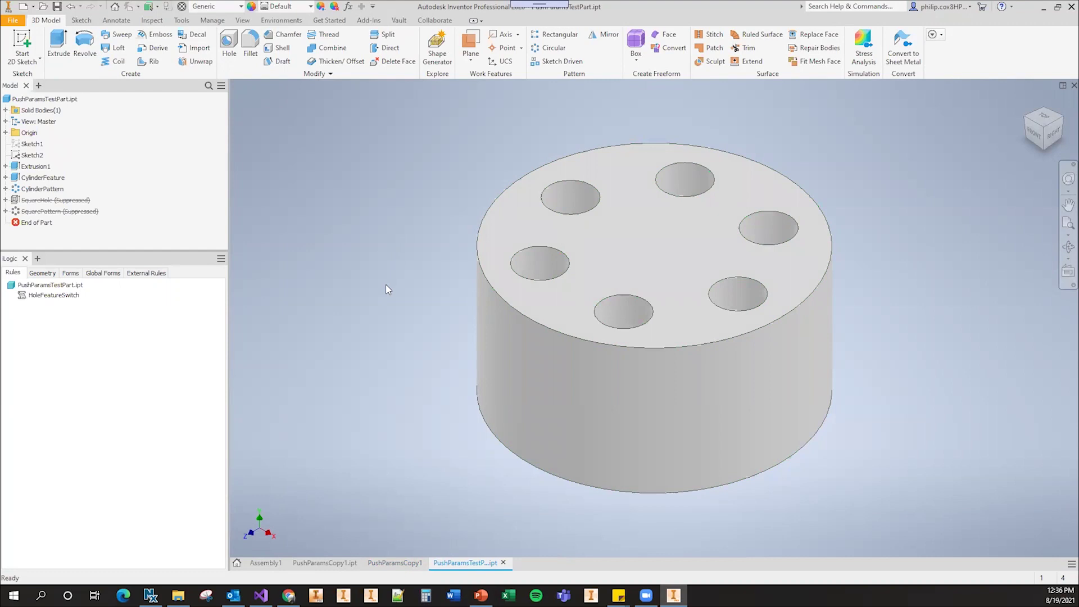
Step: Show the assigned face names on the part, leaving the front-right hole's face unnamed
right_click(727, 291)
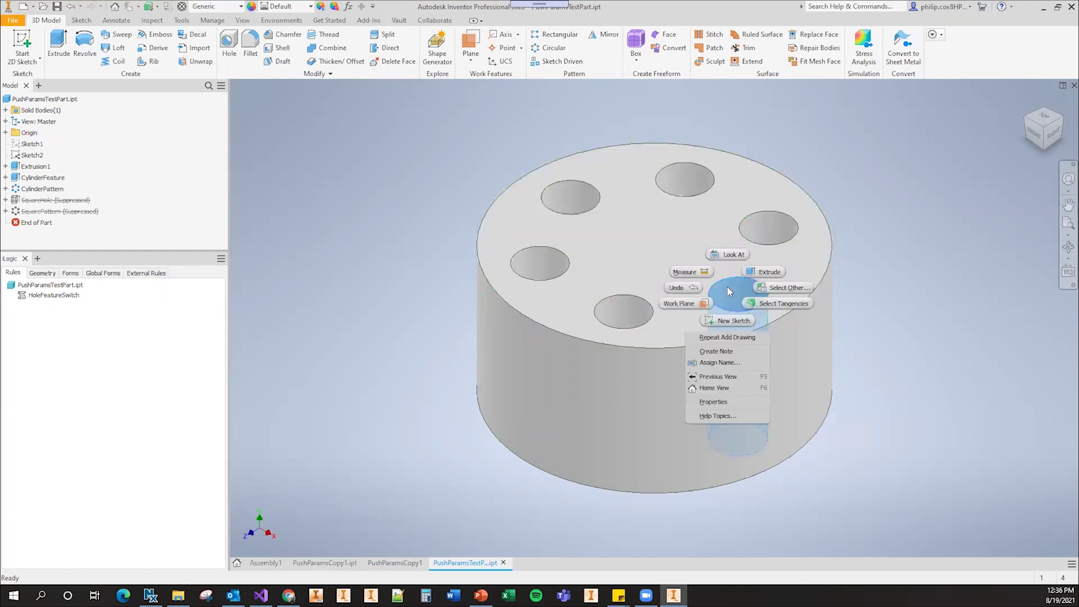
left_click(747, 362)
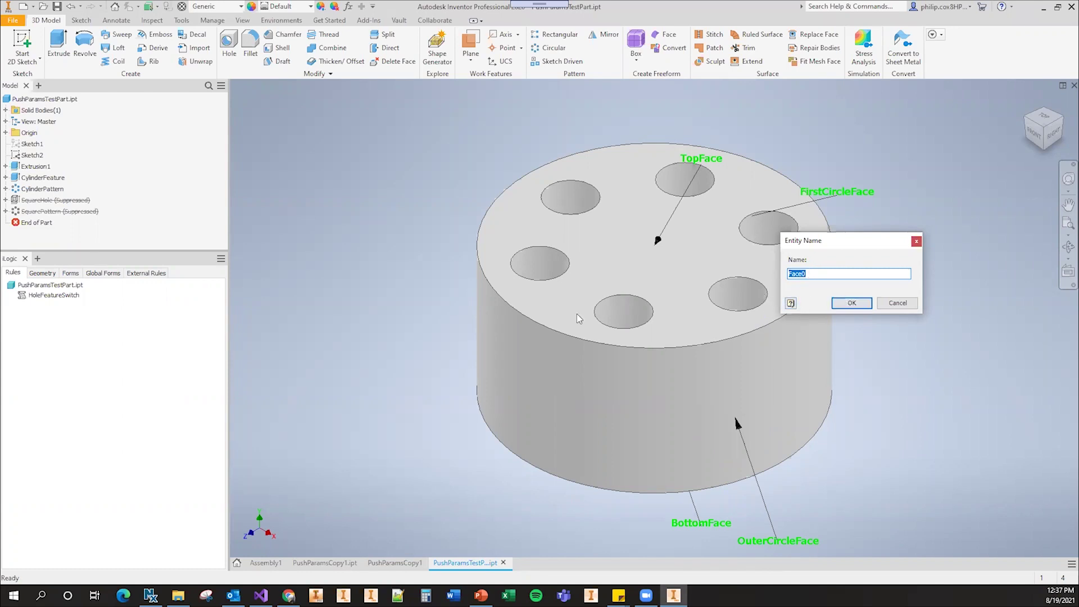
left_click(900, 306)
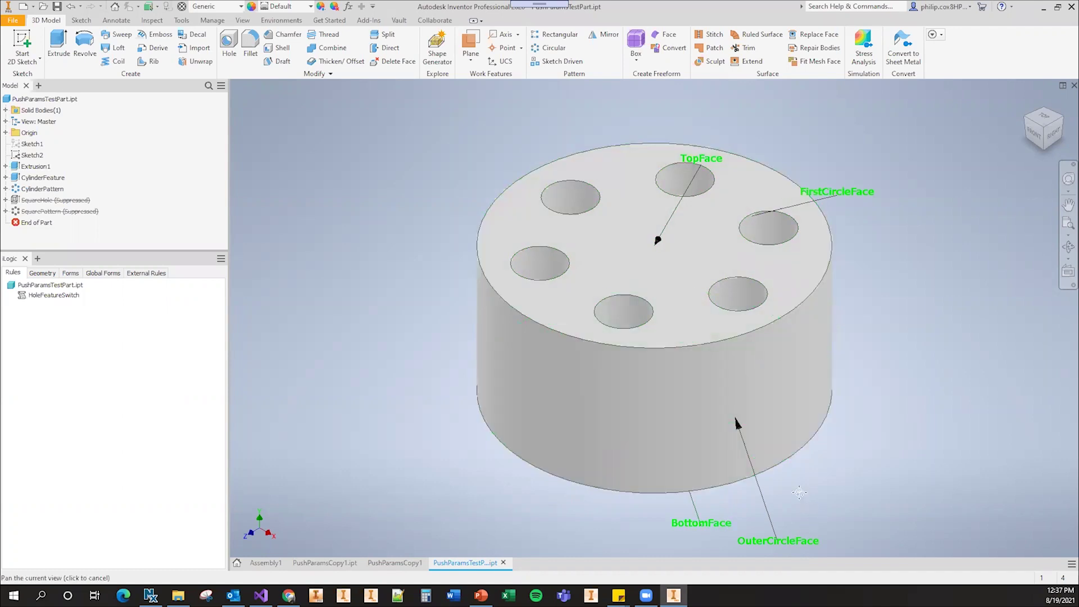
left_click_drag(816, 509, 792, 482)
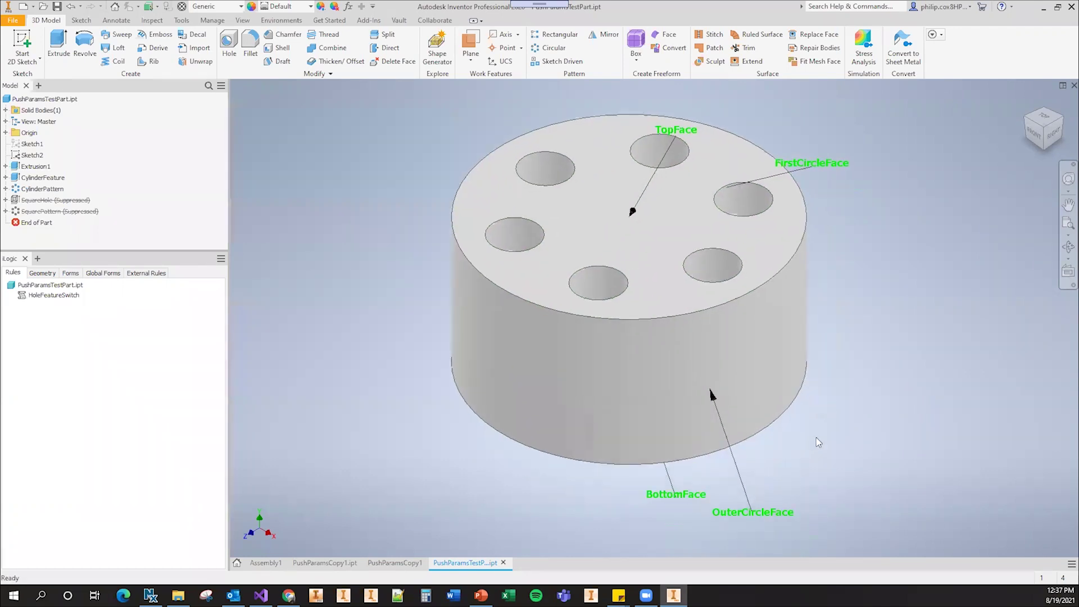
Step: Highlight the outer cylindrical face and the back-left hole's face to compare them with their name labels
left_click(655, 366)
left_click(607, 479)
left_click(632, 397)
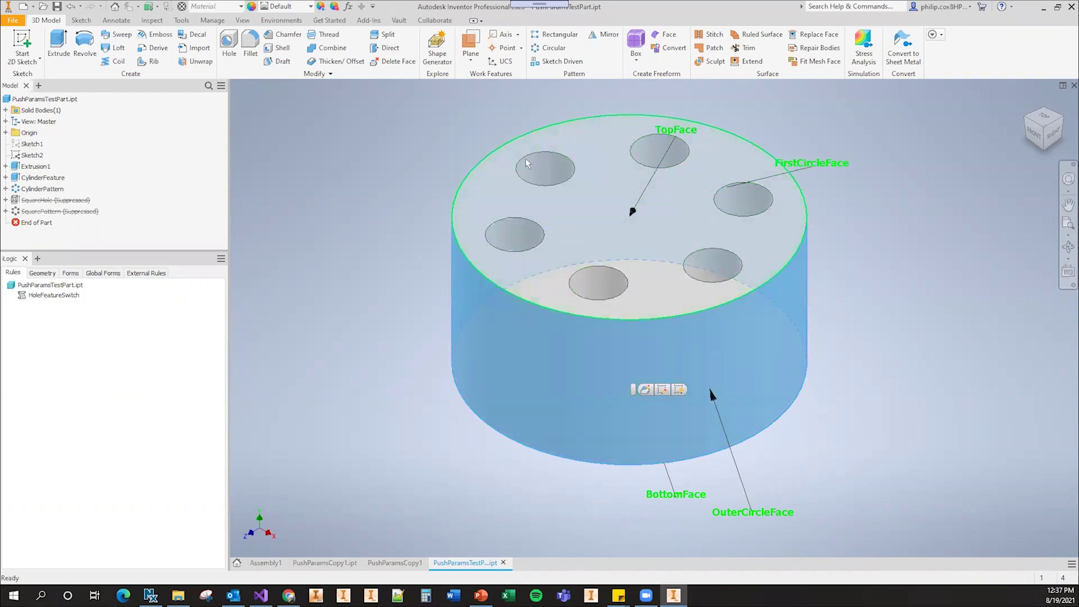
left_click(547, 165)
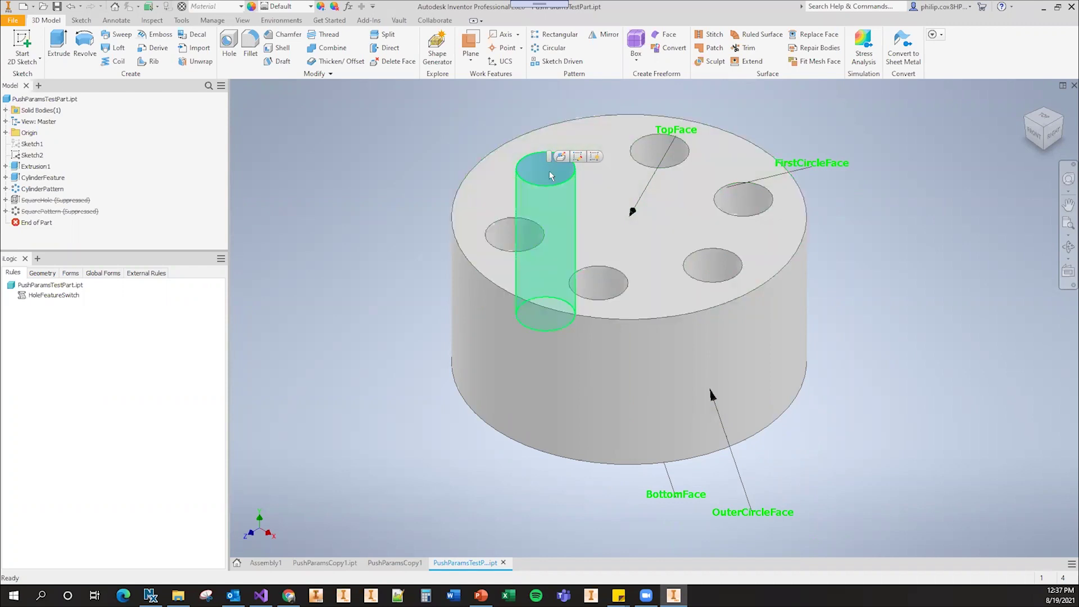
mouse_move(550, 175)
left_click(558, 172)
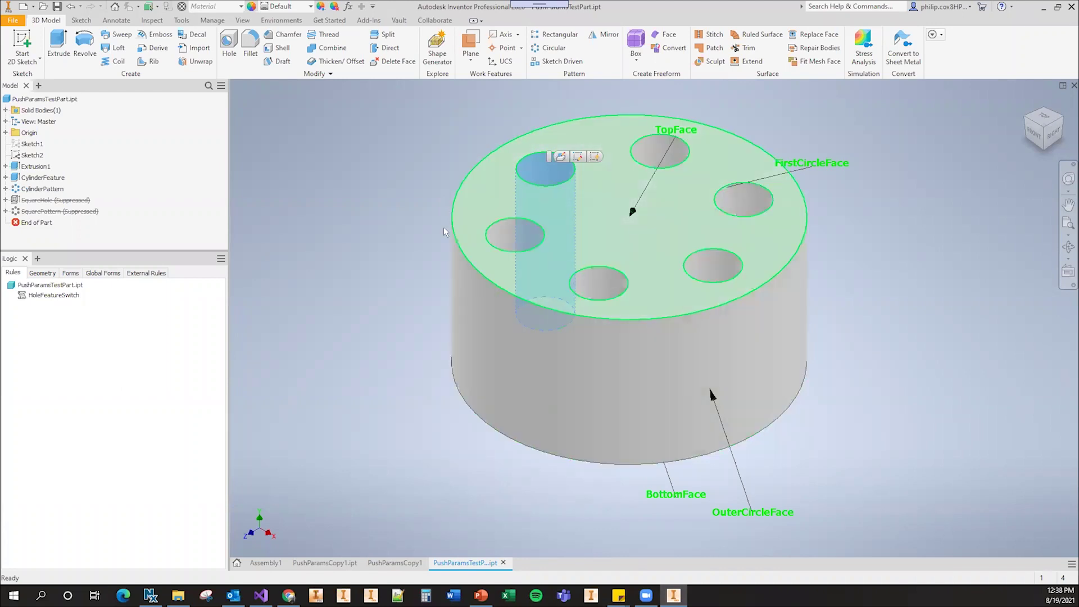
left_click(402, 224)
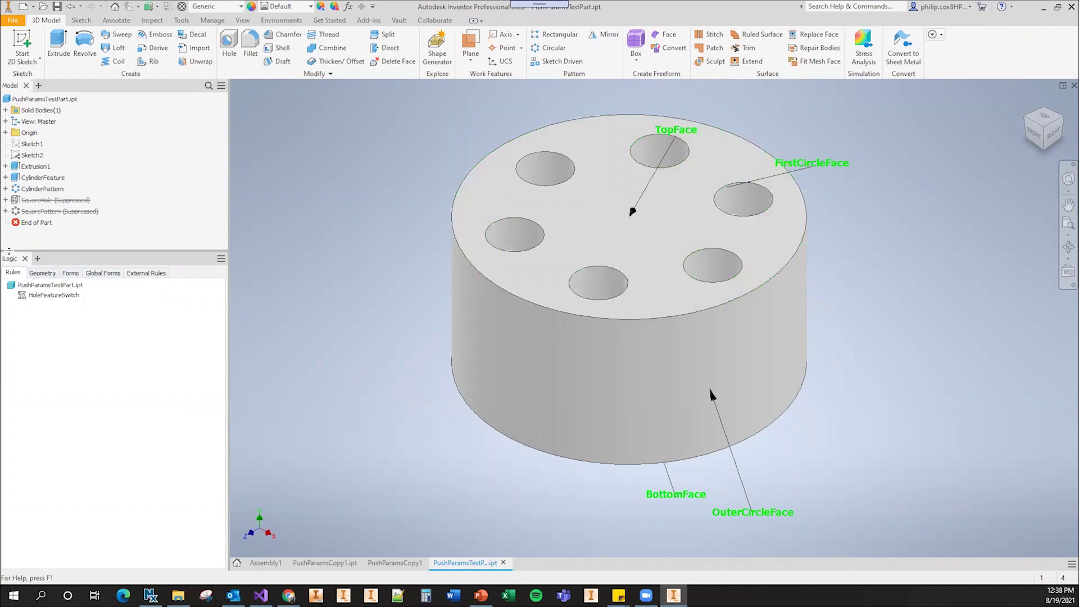
Step: Review the named geometry entries OuterCircleFace, FirstCircleFace, TopFace and BottomFace in iLogic, and check BottomFace's entity name without changing it
left_click(38, 273)
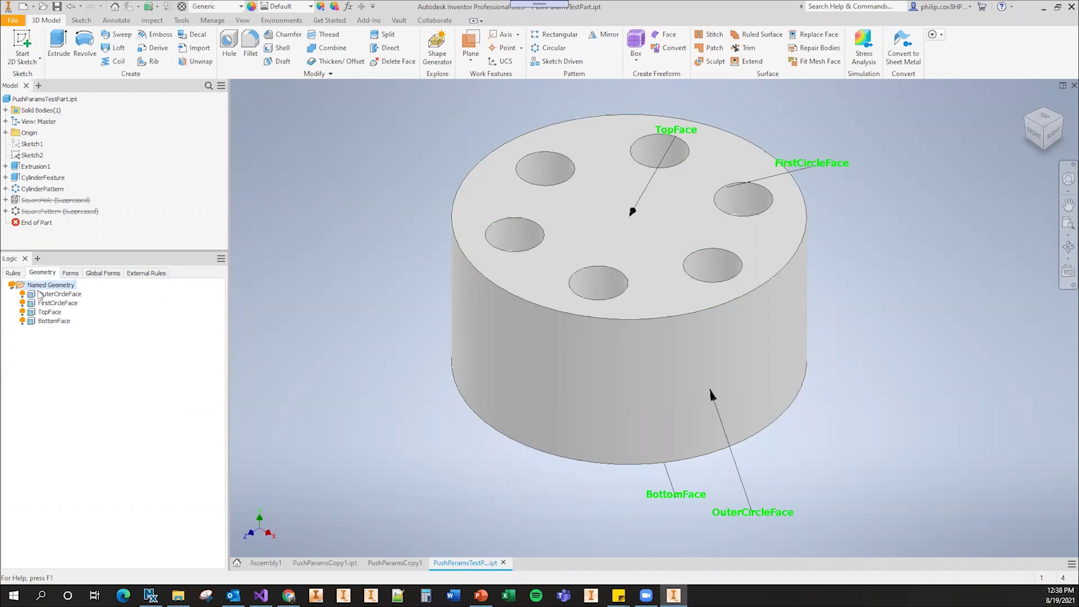
left_click(45, 297)
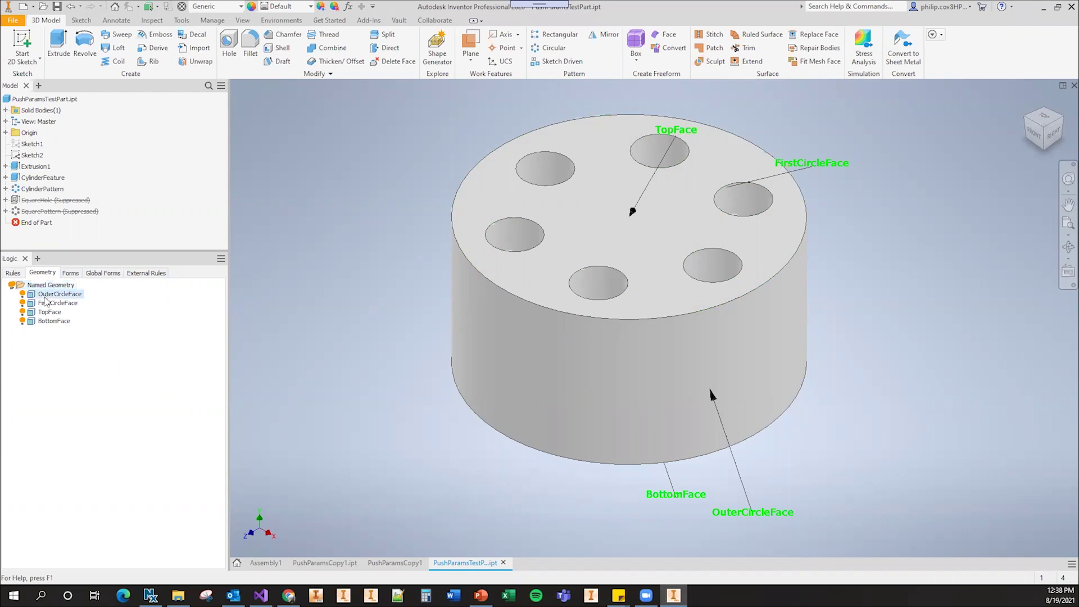
left_click(46, 302)
left_click(50, 313)
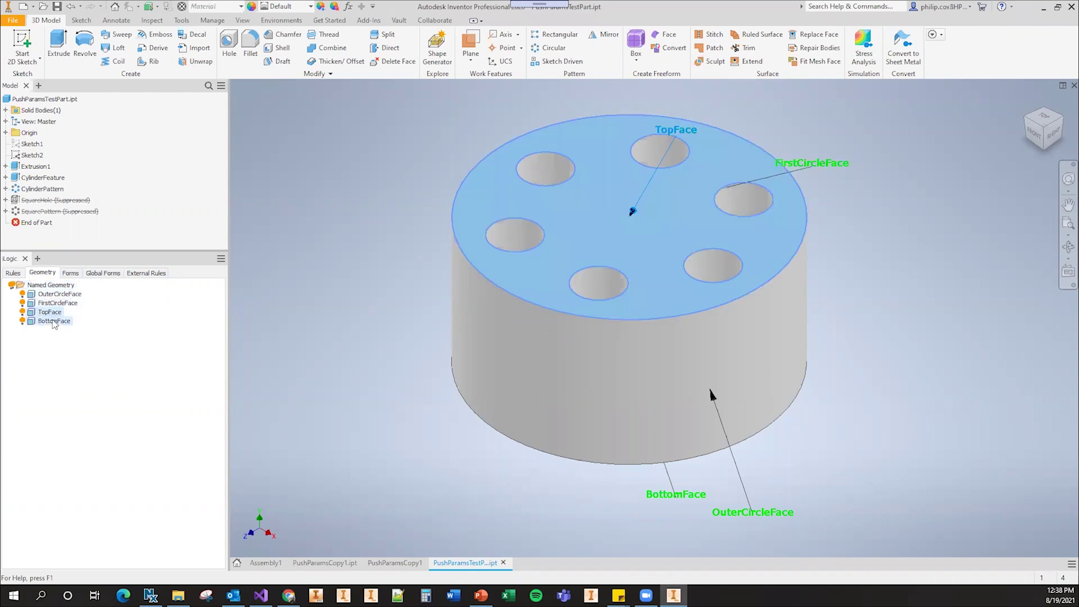
left_click(54, 322)
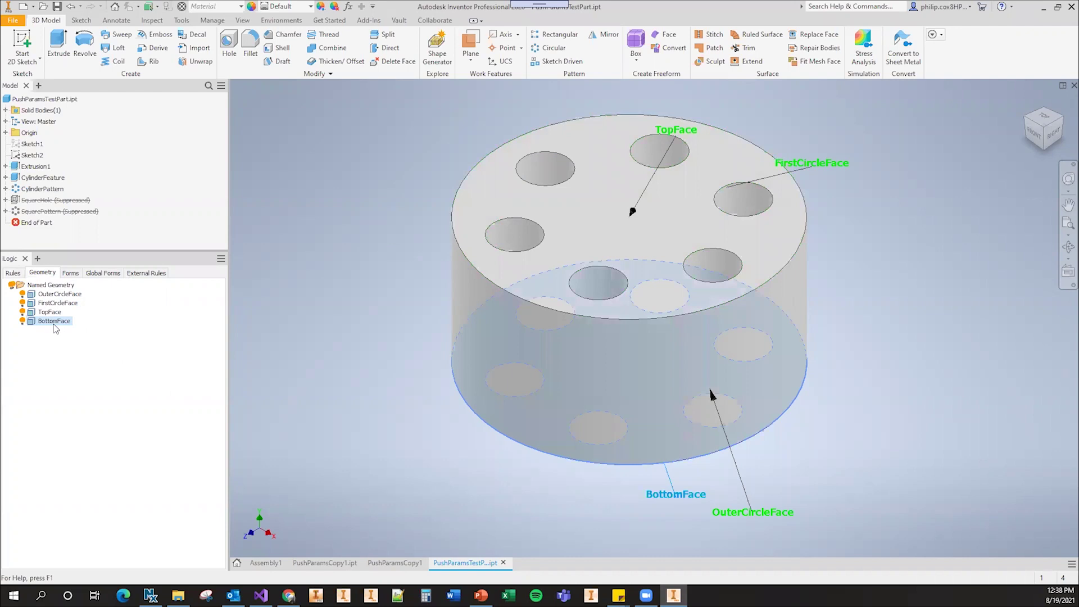
double_click(55, 325)
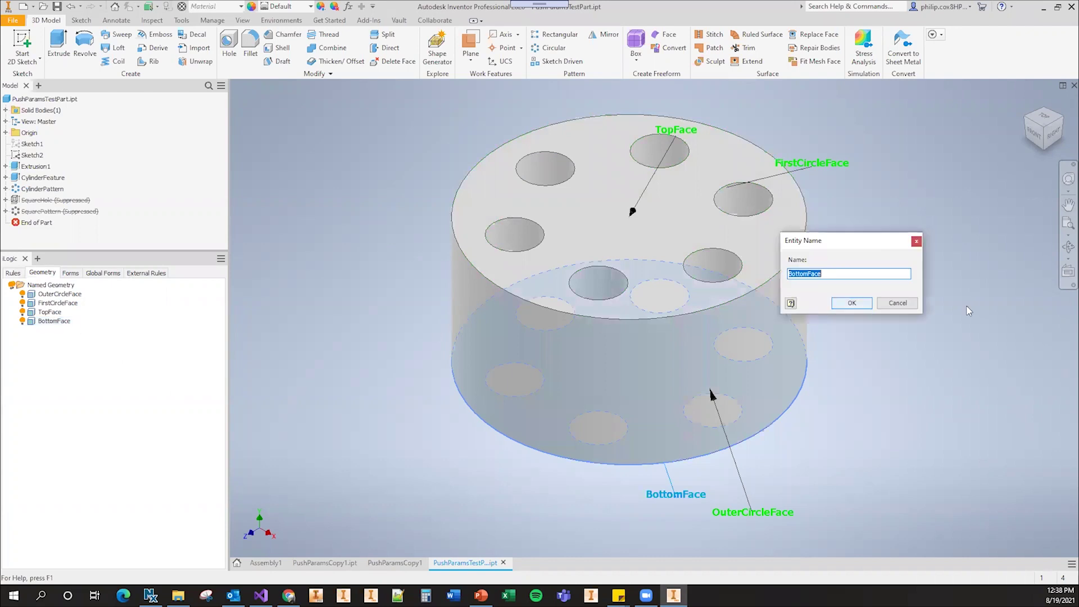
left_click(897, 304)
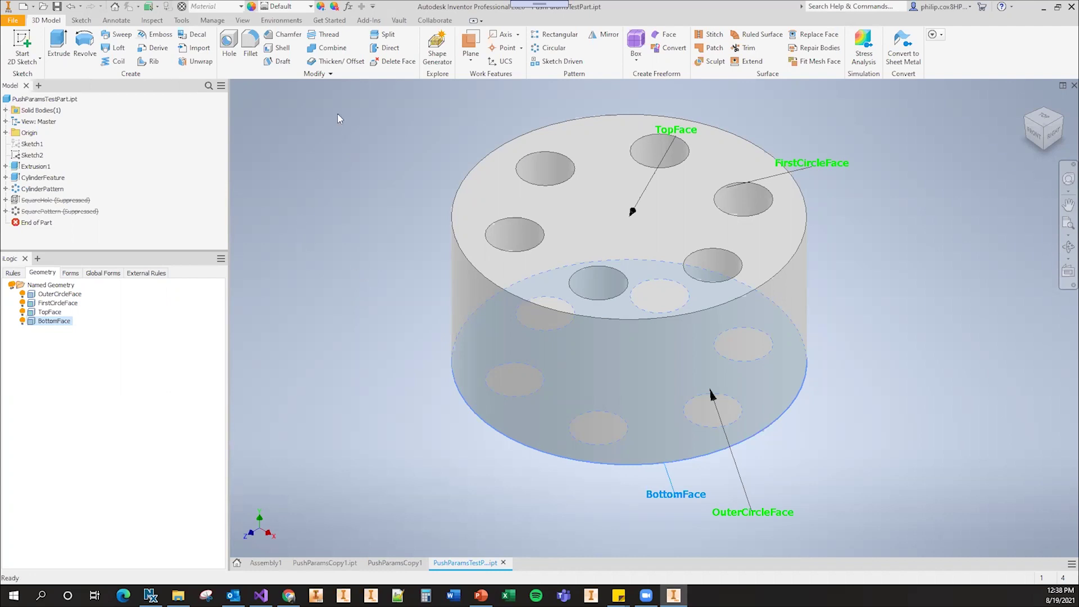
Step: Open Attribute Helper and inspect the bottom face's iLogicEntityNameSet and its iLogicEntityName attribute
left_click(181, 20)
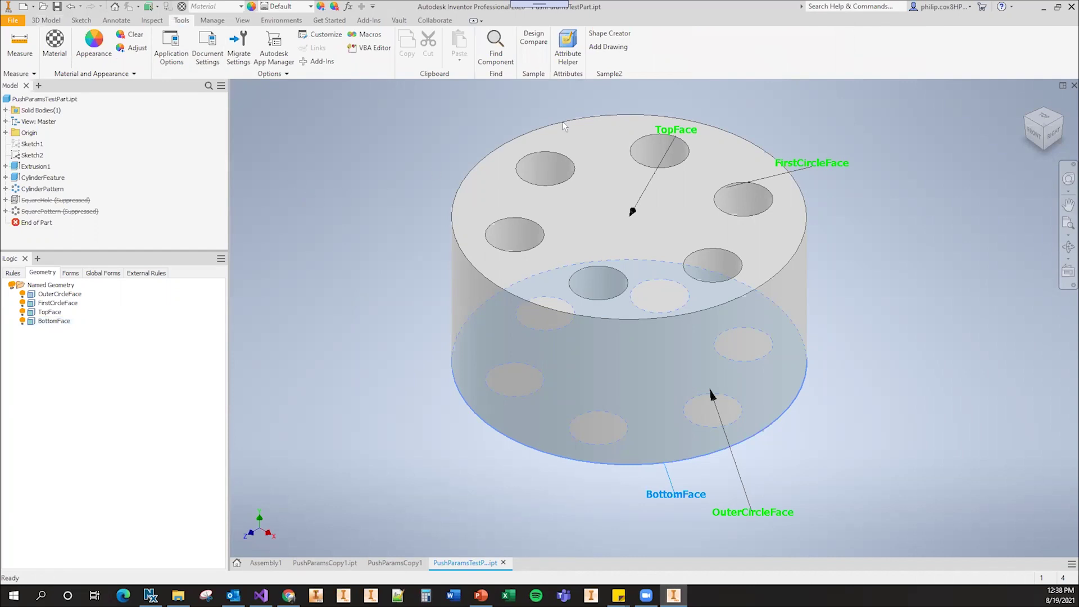
left_click(571, 53)
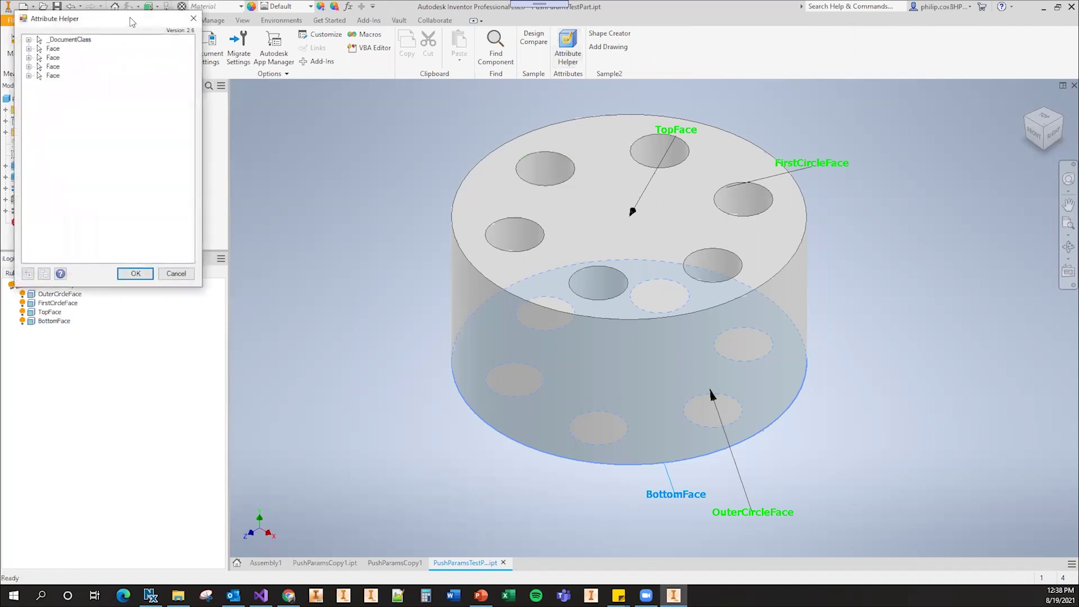
left_click_drag(134, 24, 321, 127)
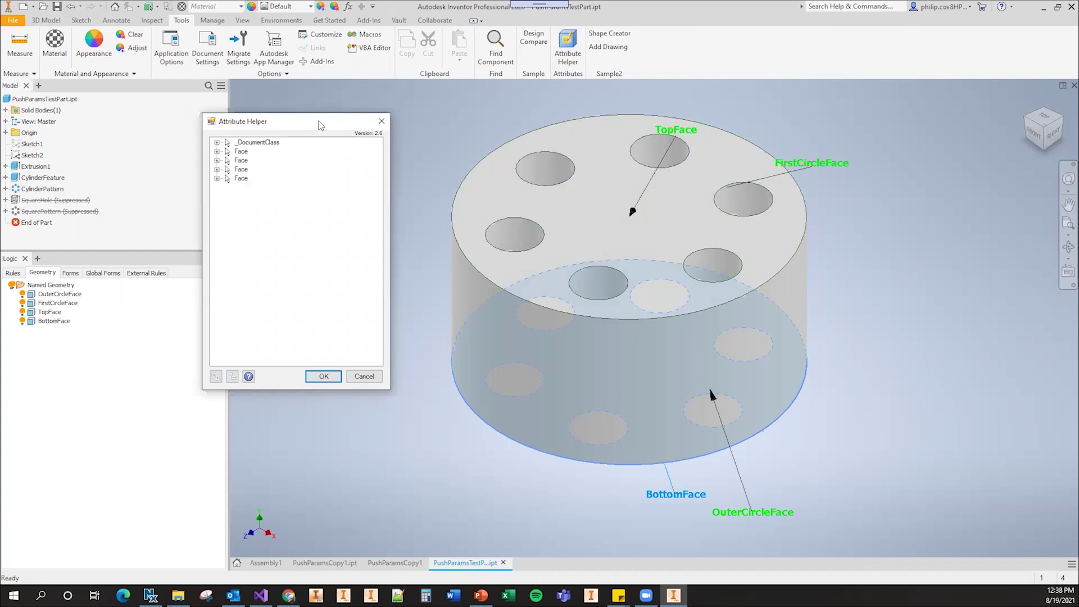
left_click_drag(321, 126, 343, 119)
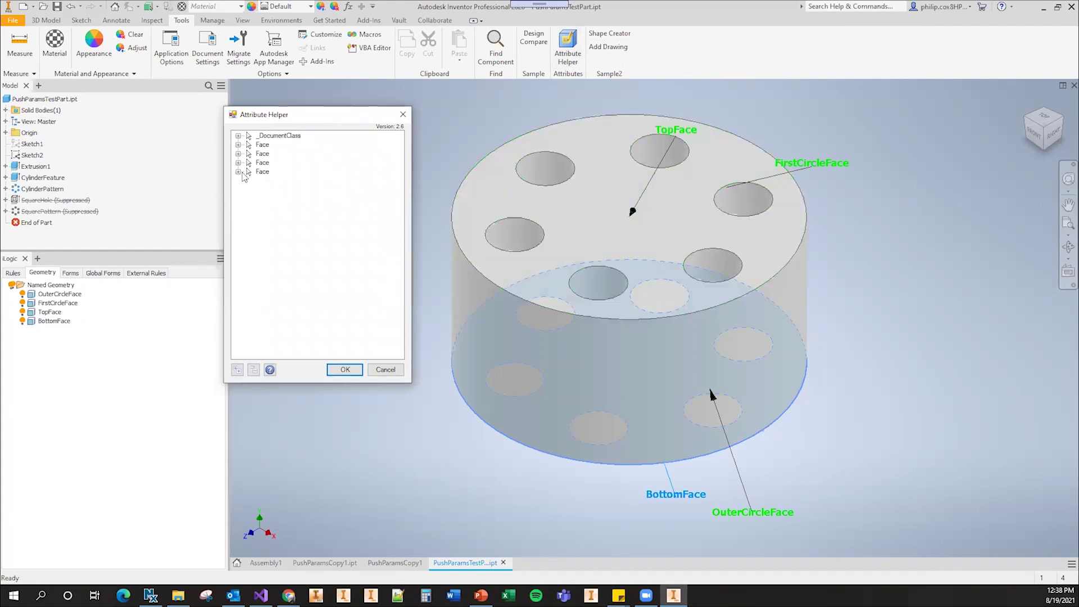
left_click(239, 172)
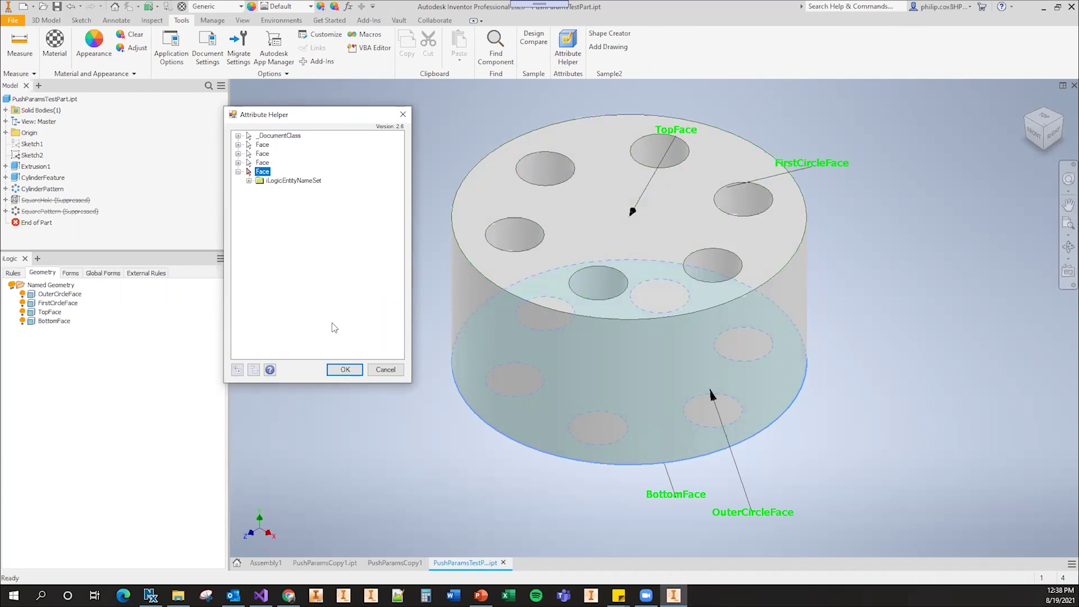
right_click(554, 332)
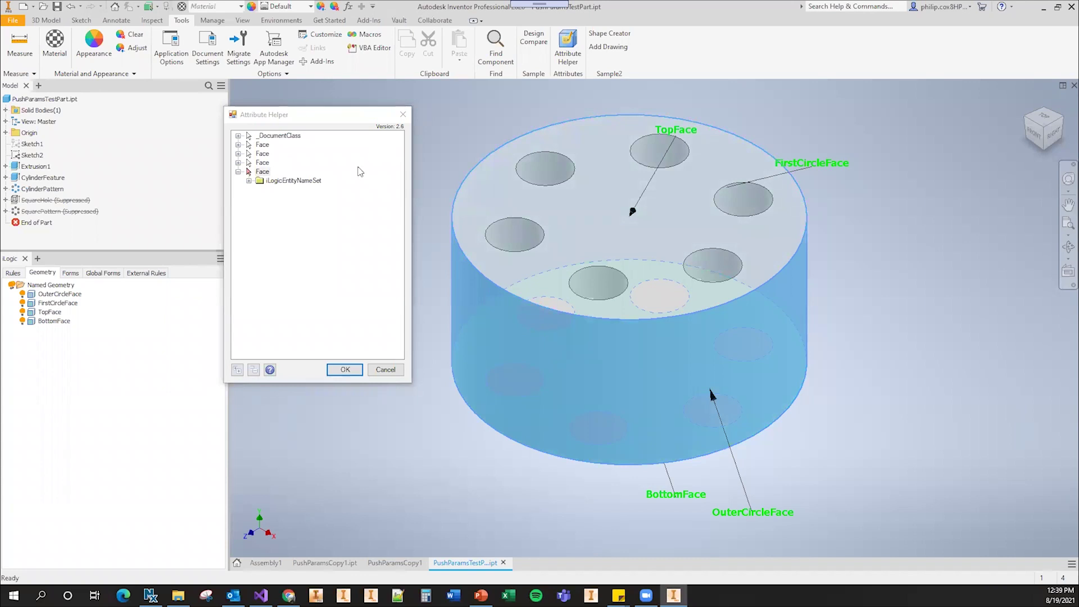
left_click(249, 181)
left_click(250, 182)
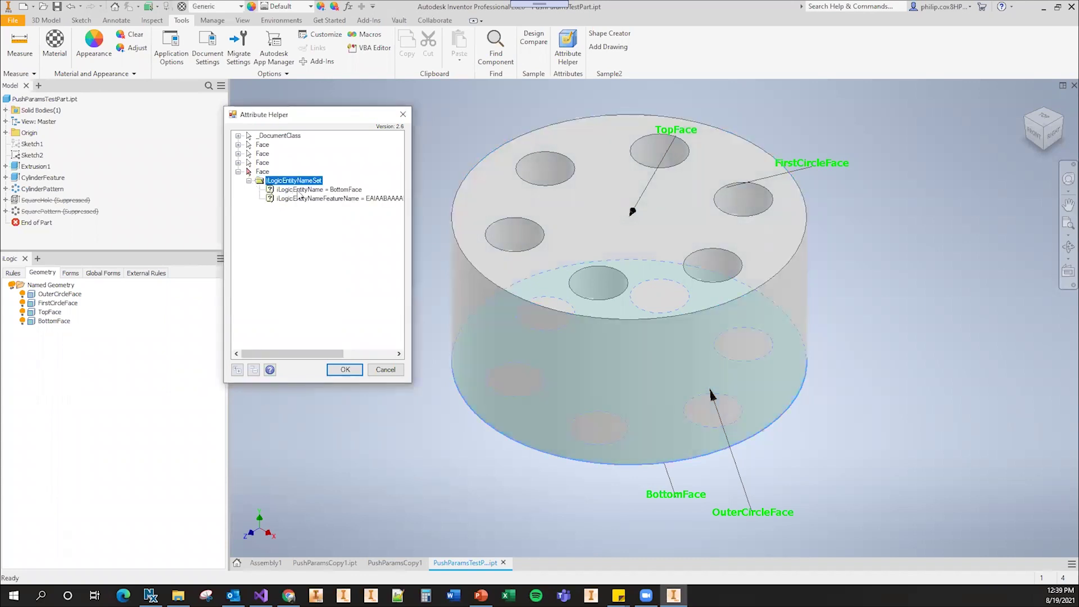
left_click(331, 191)
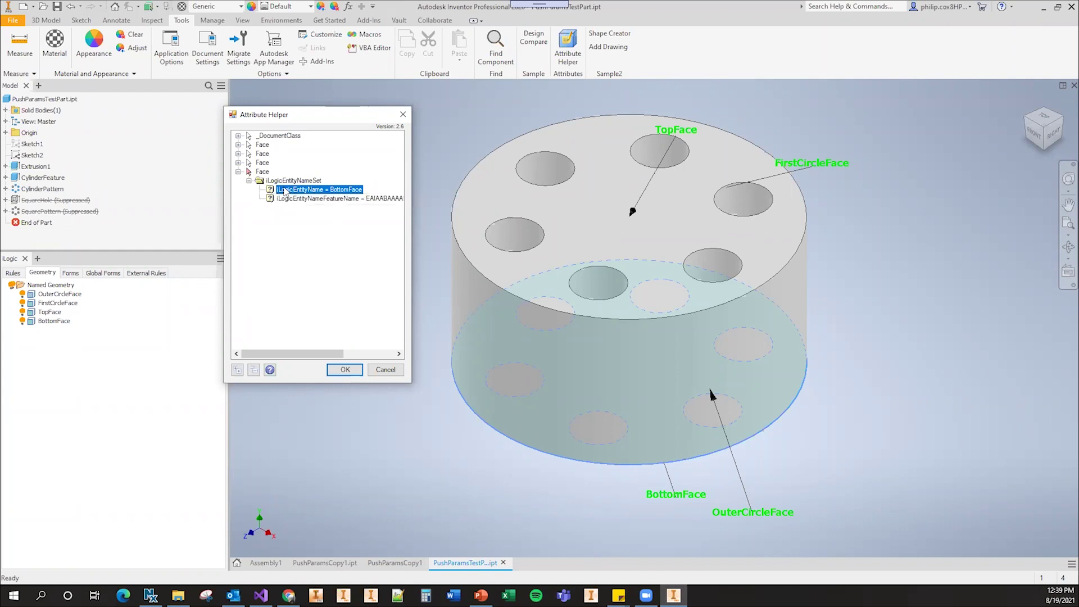
Step: Inspect the top face's iLogicEntityNameSet attributes and the back-left hole face's AVA attribute set
left_click(238, 163)
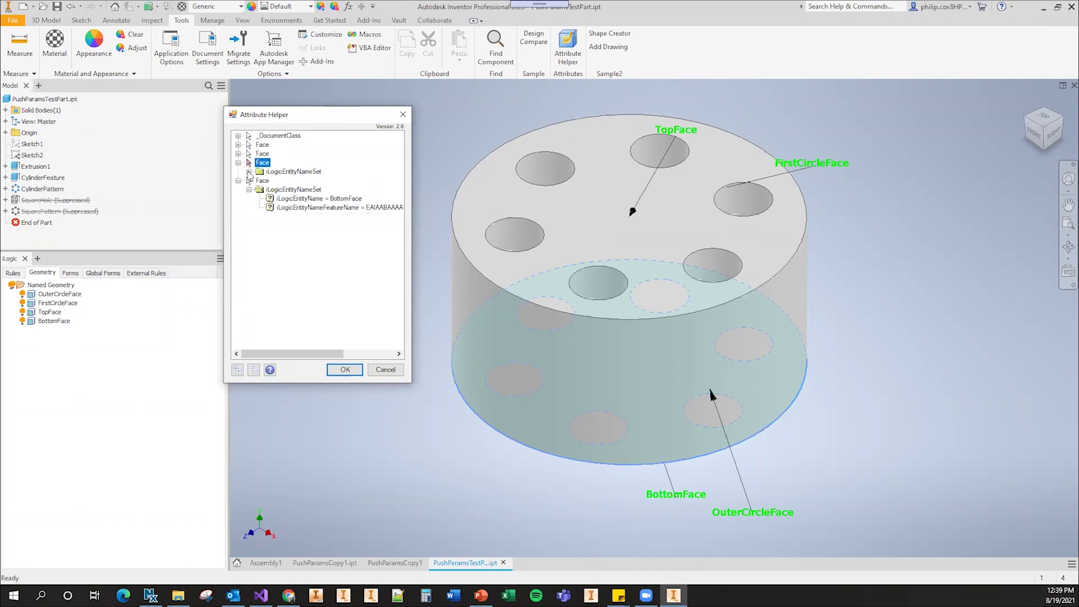
left_click(249, 171)
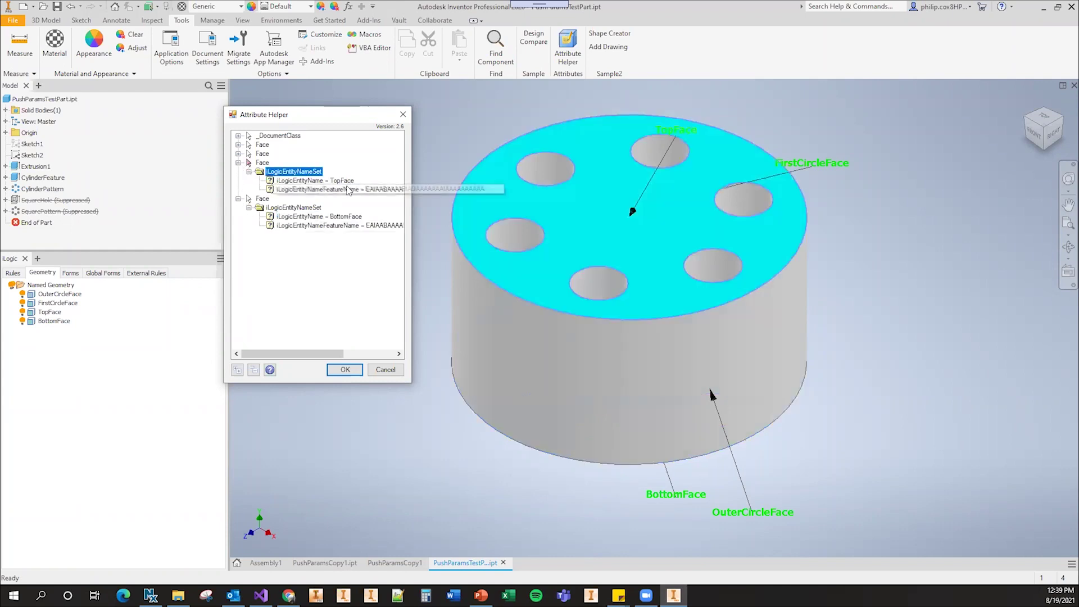
left_click(239, 154)
left_click(249, 163)
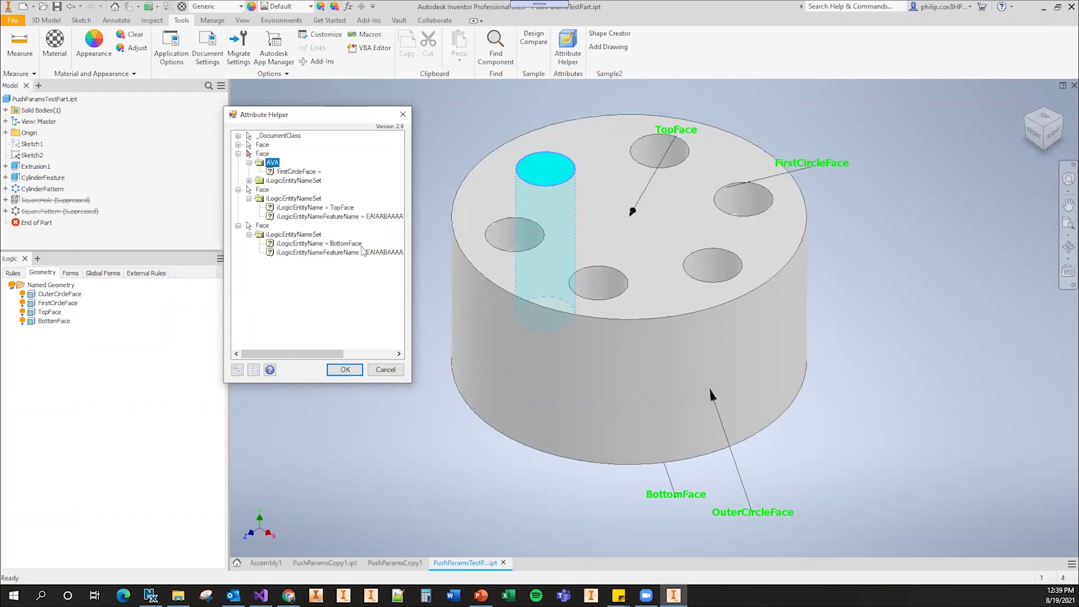
Step: Create an attribute set named AVA on the frontmost hole's face
left_click(592, 278)
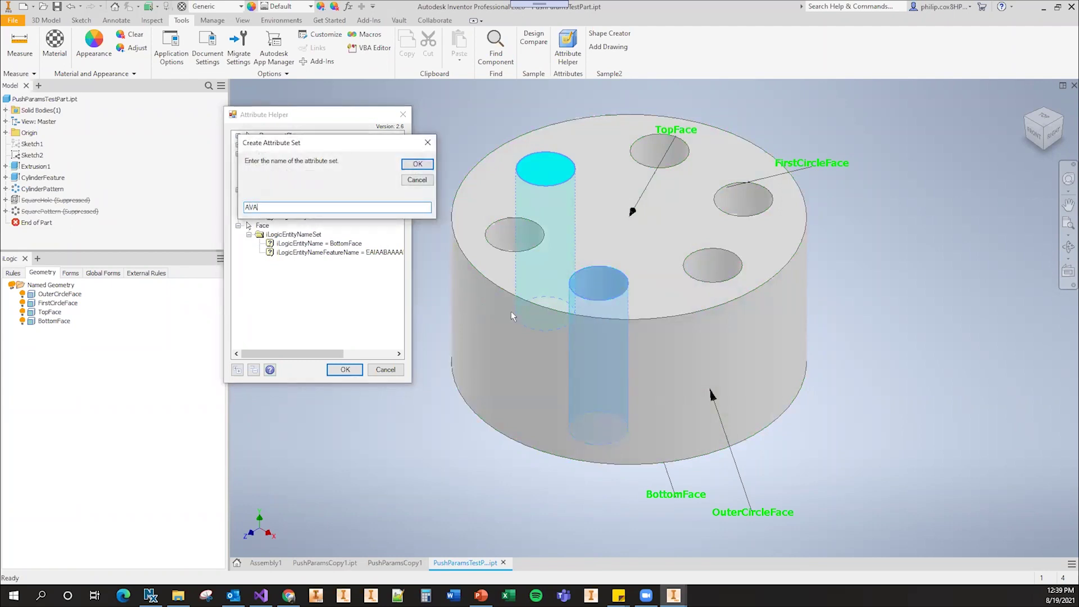
key("Return")
double_click(247, 262)
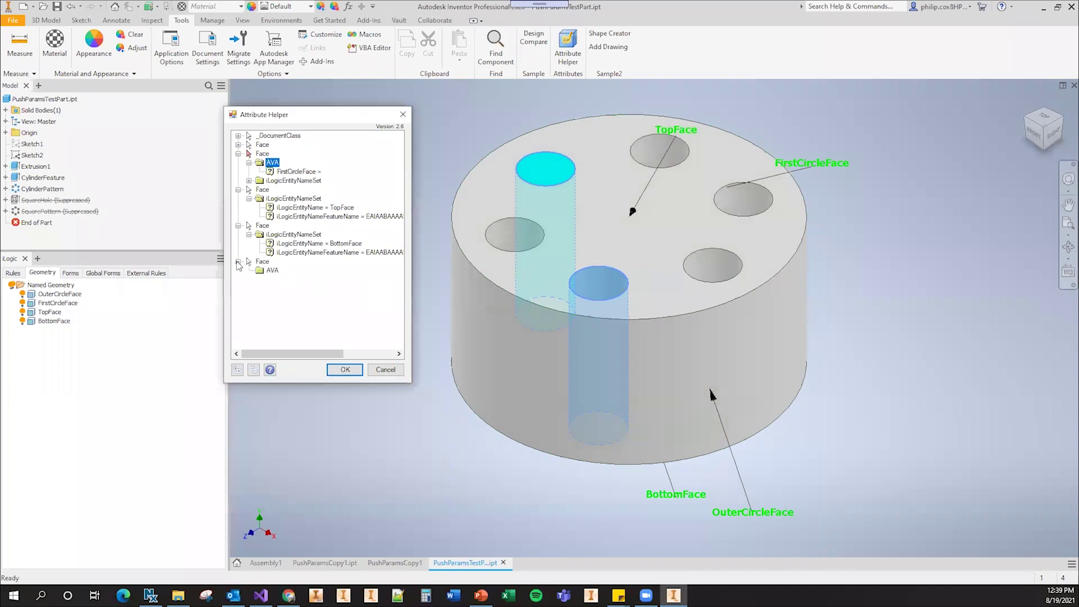
Step: Add a String attribute named OtherCircleFace to the frontmost hole face's AVA set, leaving its value empty
right_click(277, 273)
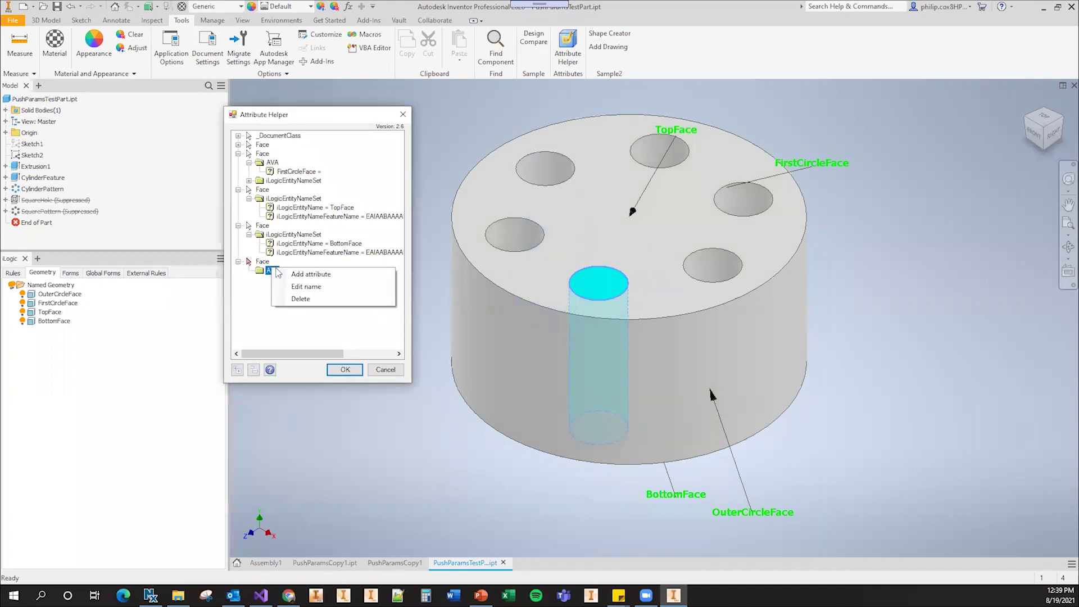
left_click(309, 275)
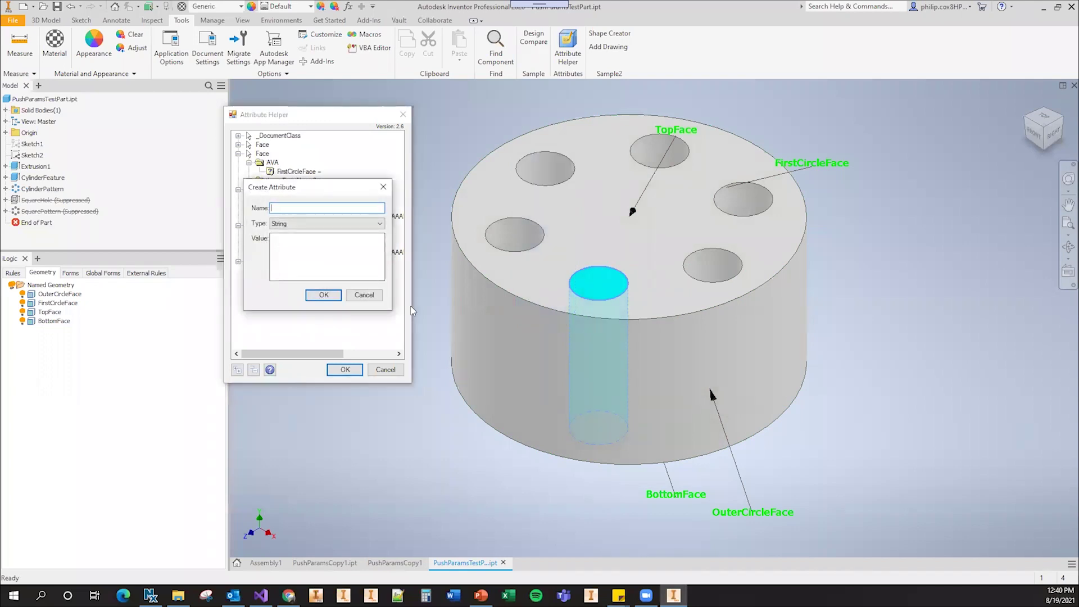
type("OtherCircleFace")
left_click_drag(319, 193, 324, 202)
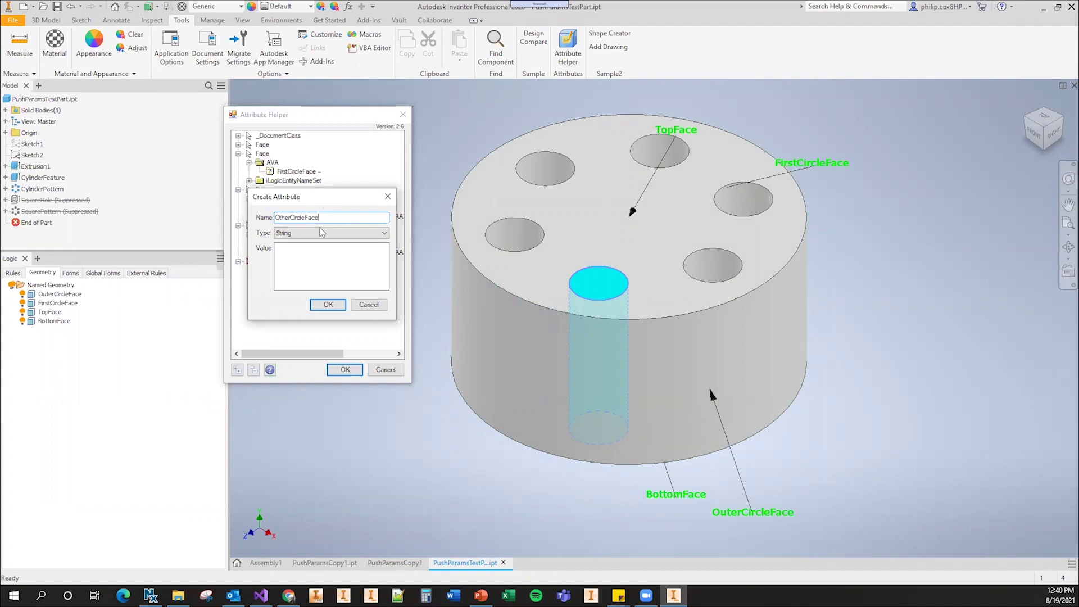
left_click(329, 307)
left_click(329, 308)
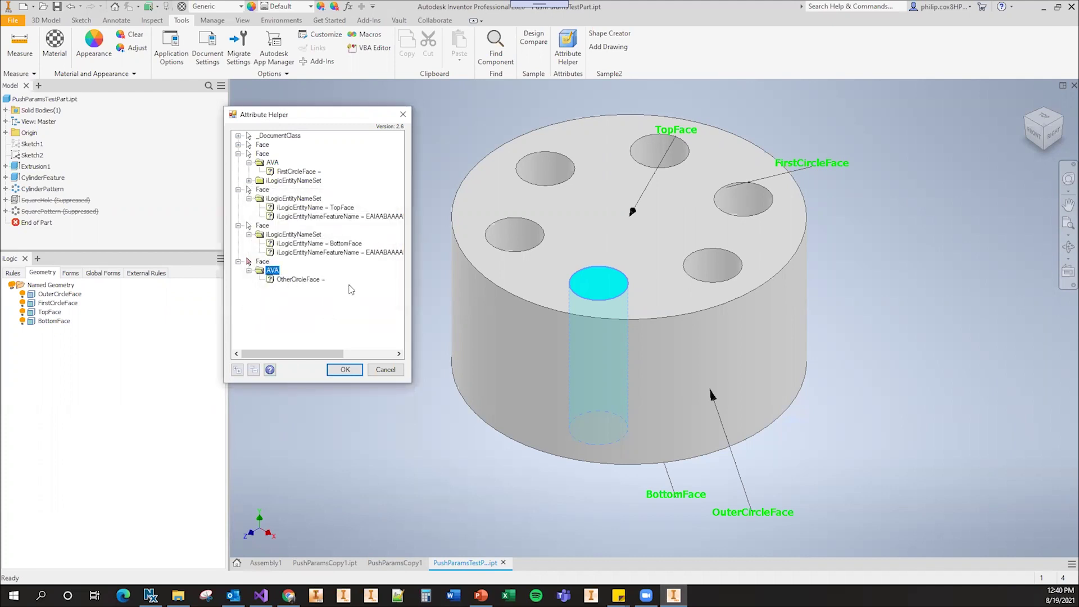
Step: Set the value of the OtherCircleFace attribute to 9
left_click(303, 279)
double_click(303, 280)
right_click(303, 280)
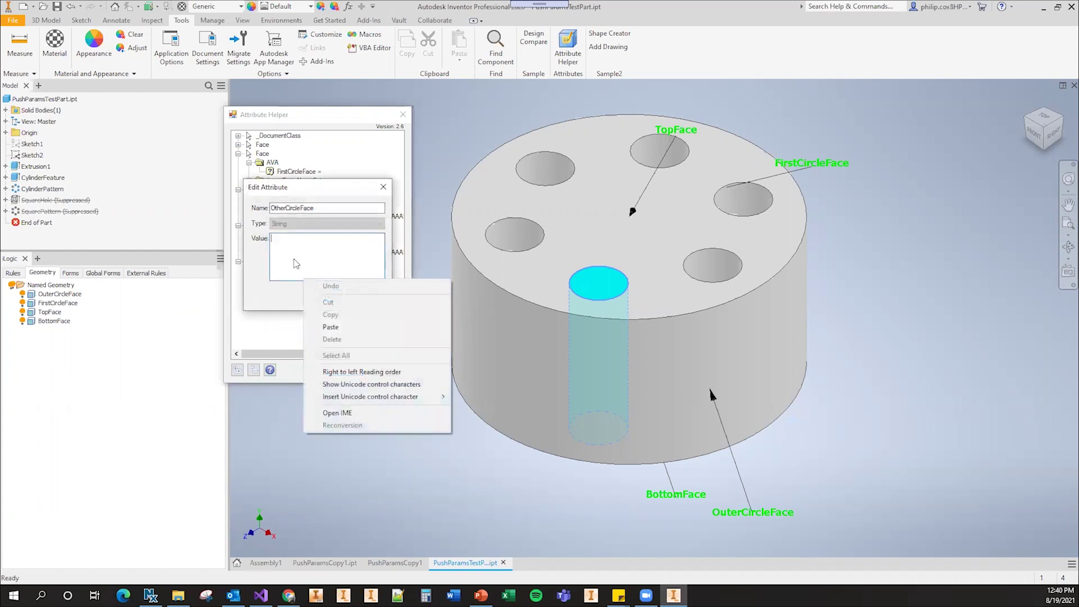
left_click(297, 263)
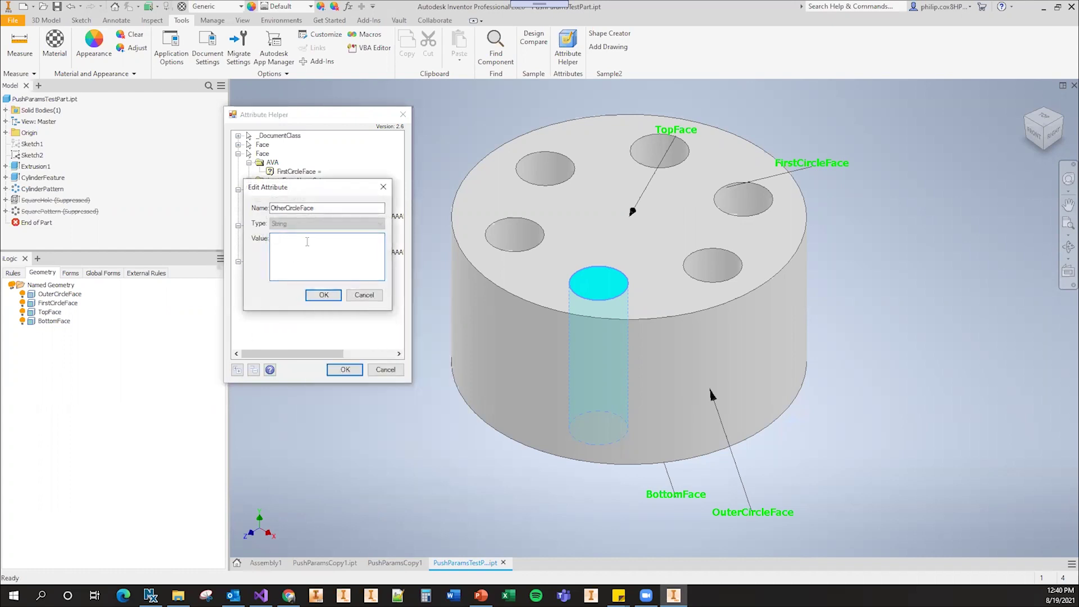
type("9")
left_click(324, 295)
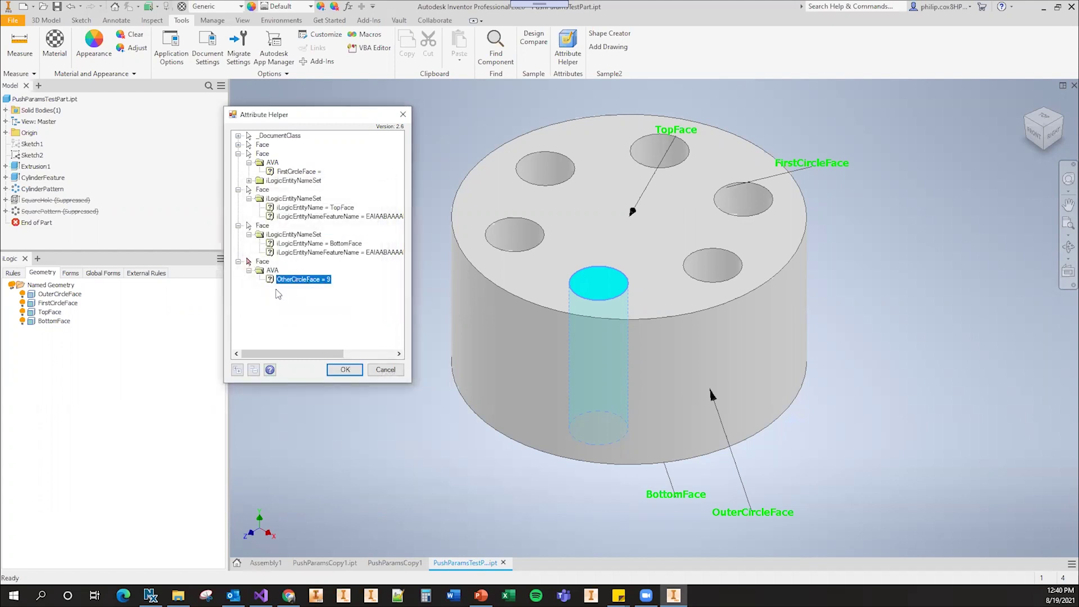
Step: Delete the AVA attribute set from the frontmost hole's face and accept the attribute changes
right_click(268, 271)
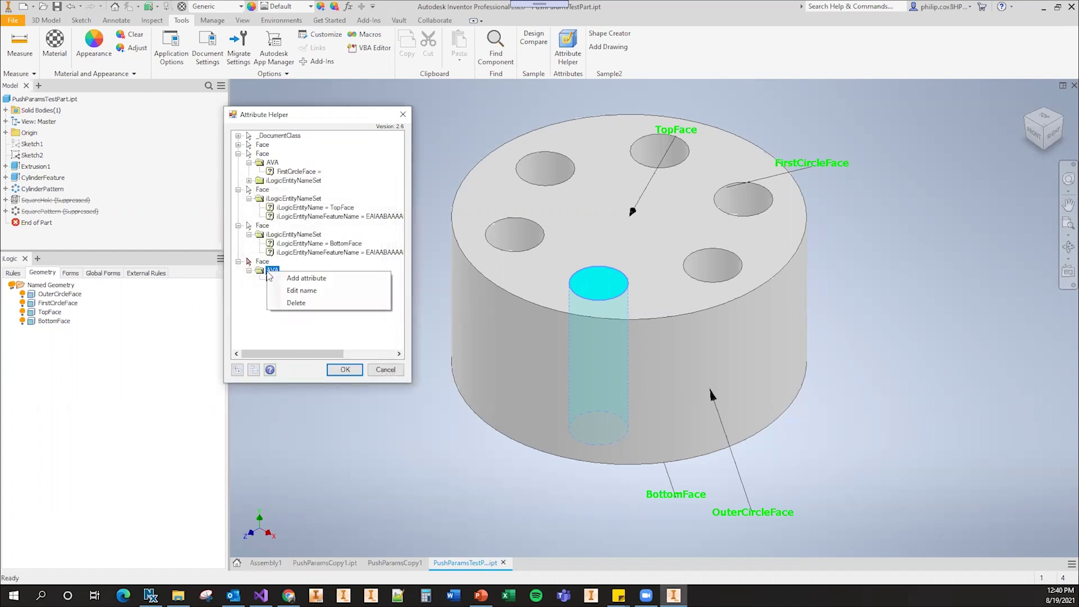
left_click(297, 304)
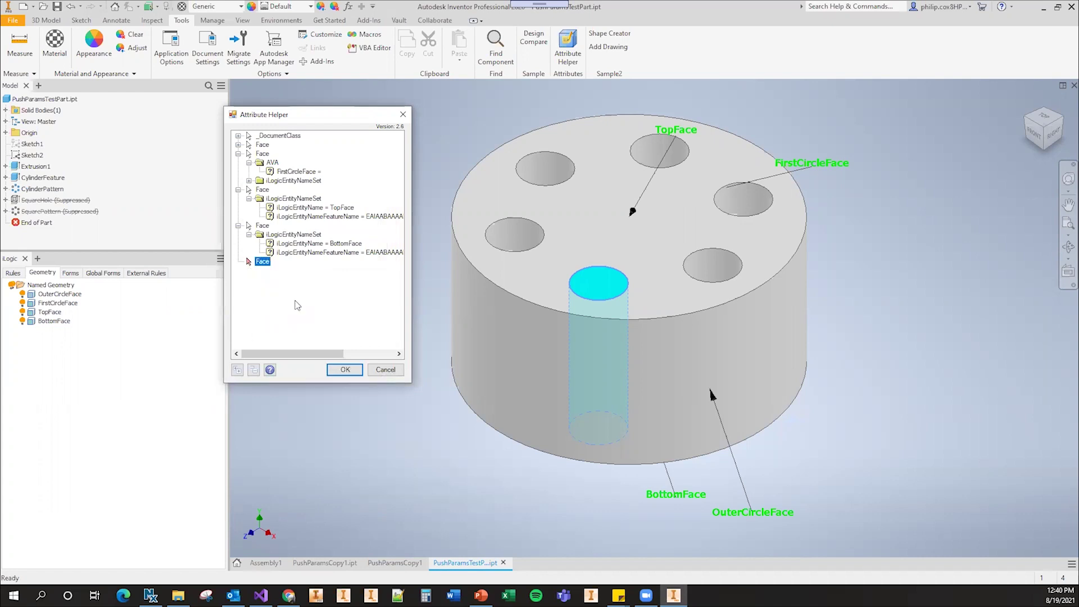
left_click(349, 372)
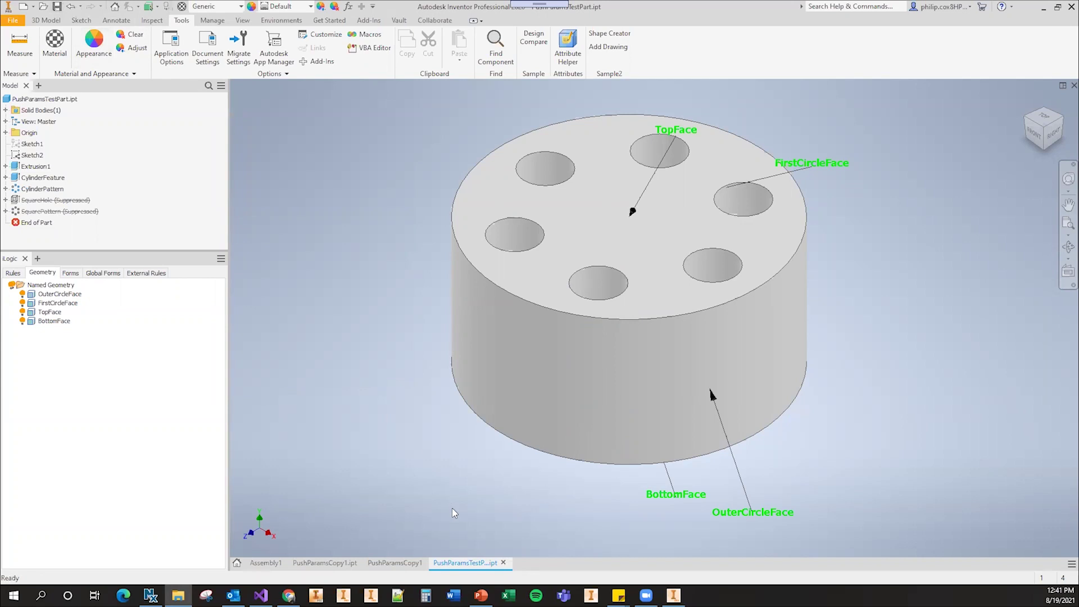
Step: Close the PushParamsTestPart part and bring the three views of the PushParamsCopy1 drawing into sight
left_click(503, 562)
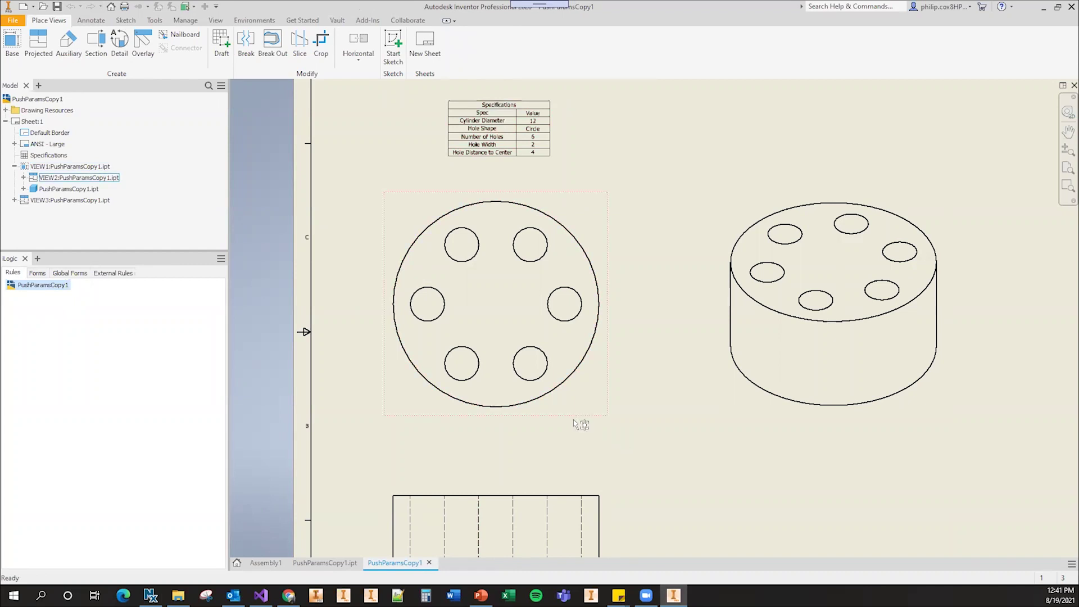
mouse_move(671, 446)
left_mouse_down()
mouse_move(640, 409)
mouse_move(596, 392)
left_mouse_up()
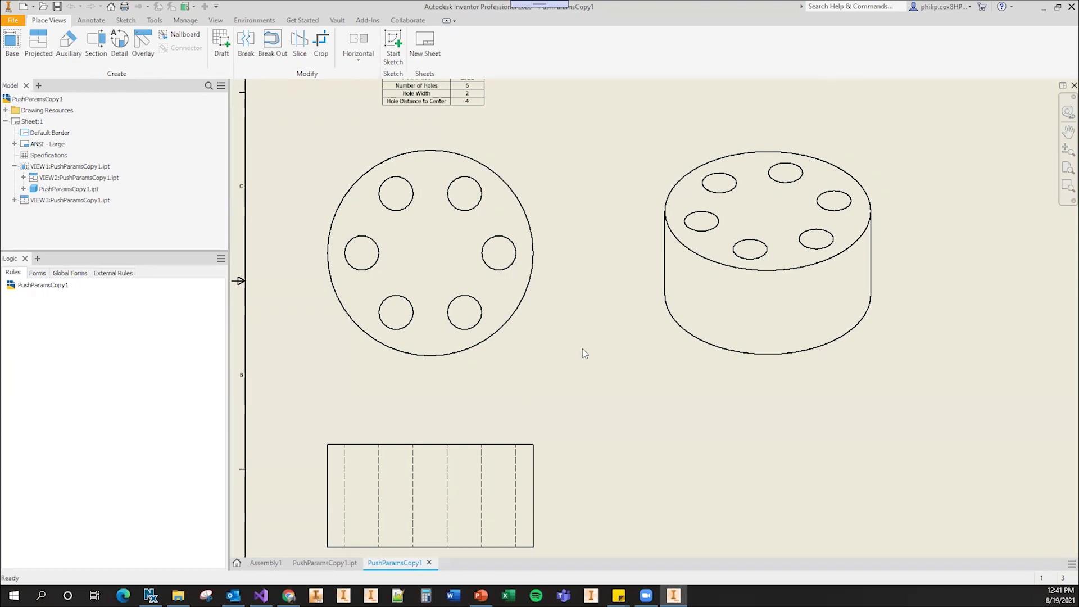
Step: Switch to Visual Studio and review the AddCustomTable and commented-out AddRadiusDimensions routines in AvaDrawing.vb
left_click(261, 596)
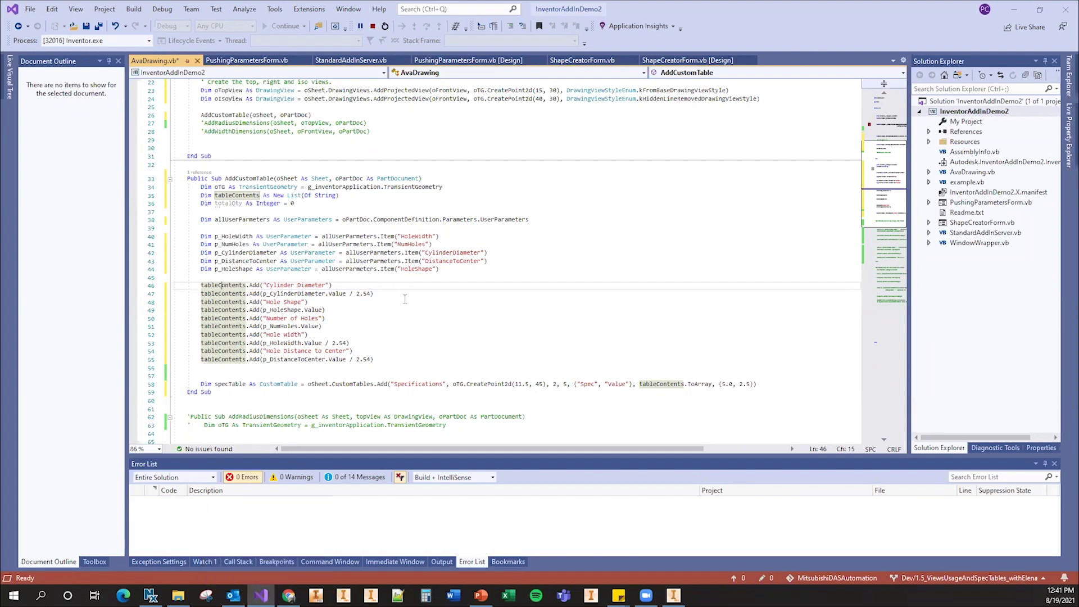
left_click(403, 317)
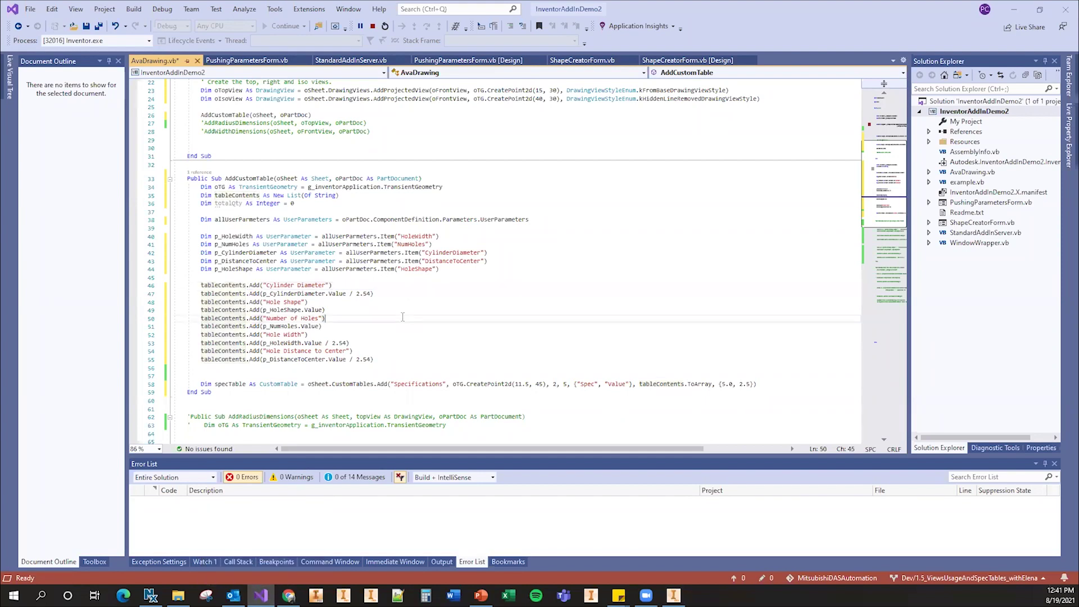
scroll(403, 317, "down", 3)
scroll(426, 317, "down", 4)
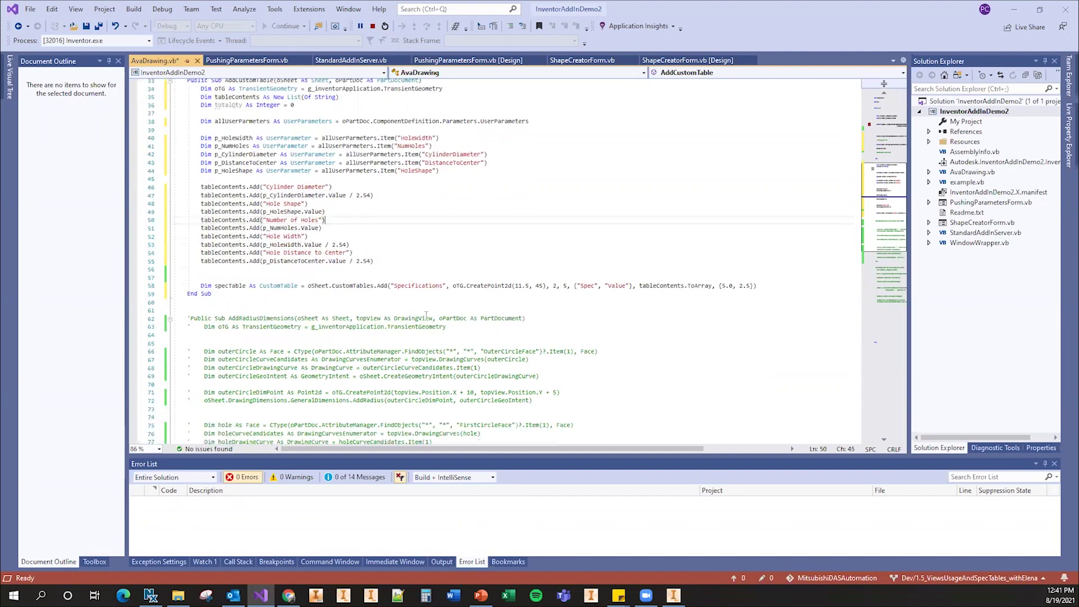
scroll(426, 316, "up", 14)
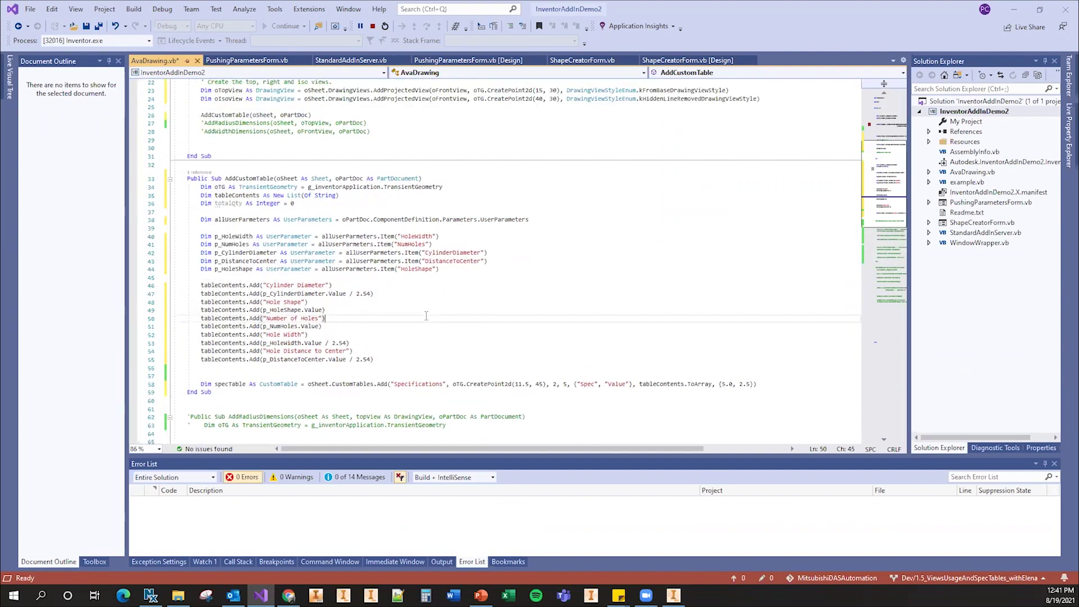
Step: Return to Inventor and close the PushParamsCopy1 drawing without saving it
left_click(673, 595)
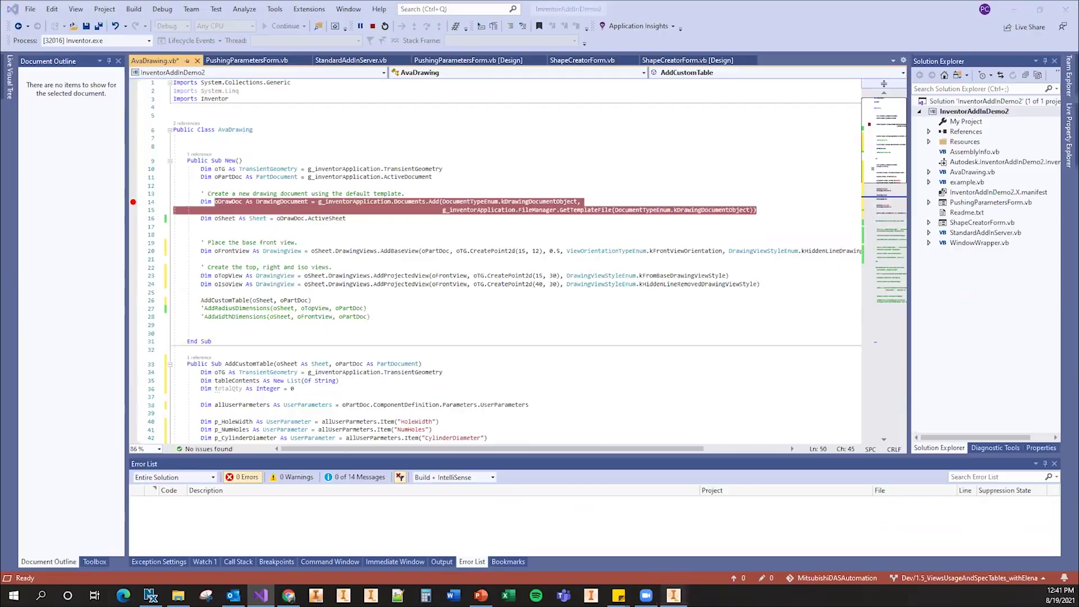
left_click(429, 563)
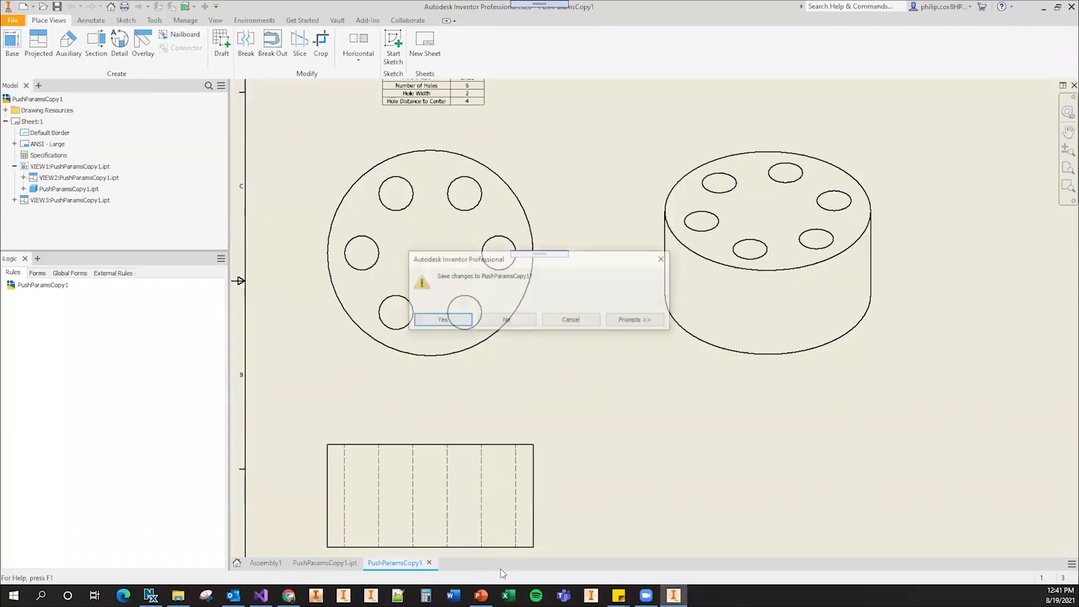
left_click(506, 321)
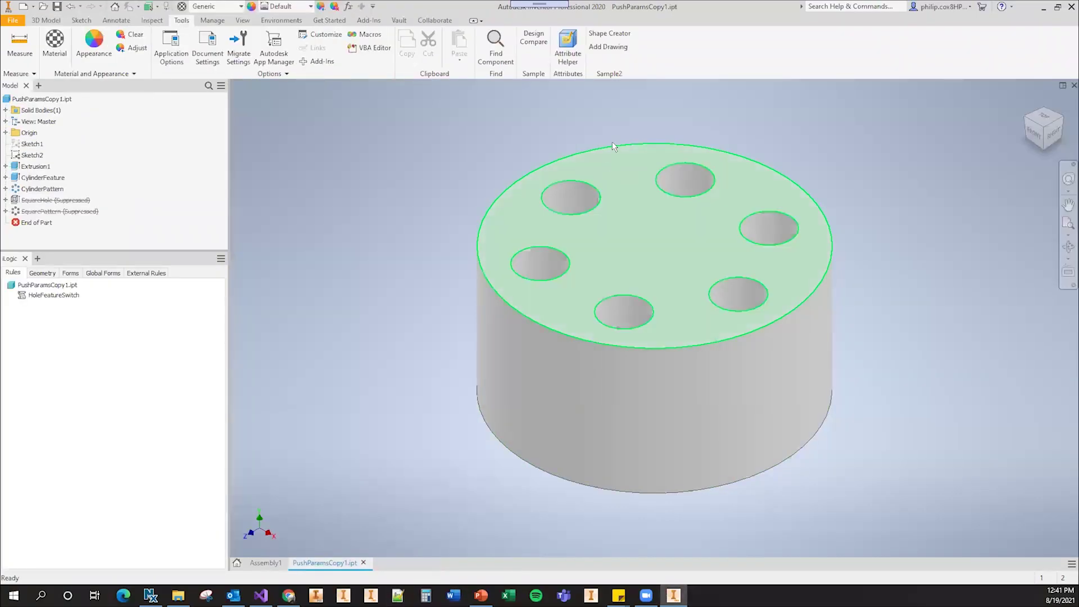
Step: Run the Add Drawing add-in command on the PushParamsCopy1 part and locate the commented-out AddRadiusDimensions call in AvaDrawing.vb
left_click(618, 53)
scroll(526, 309, "down", 9)
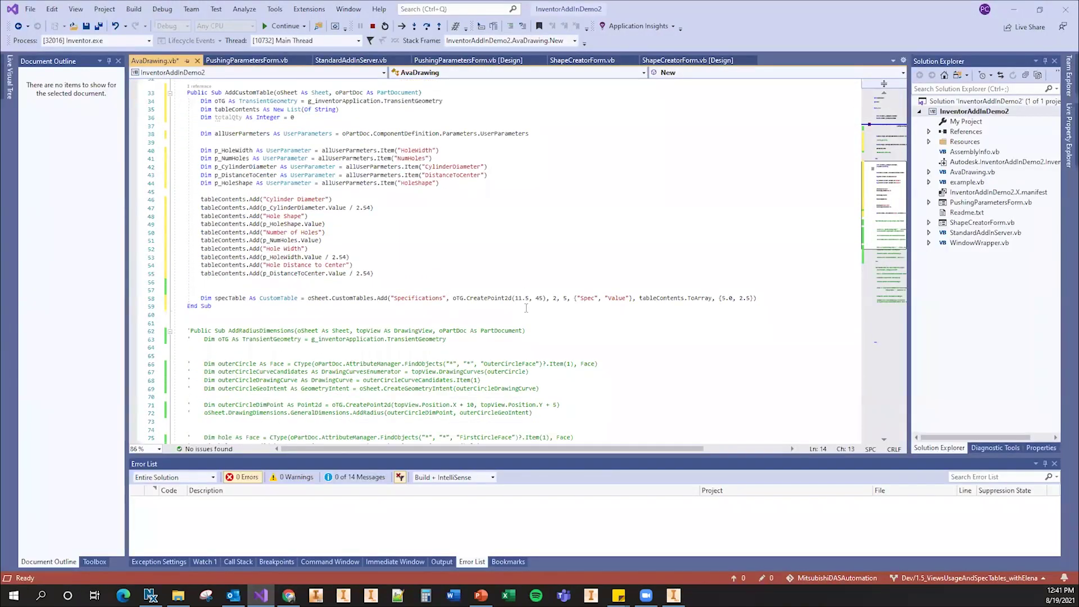
scroll(412, 258, "up", 5)
left_click(234, 186)
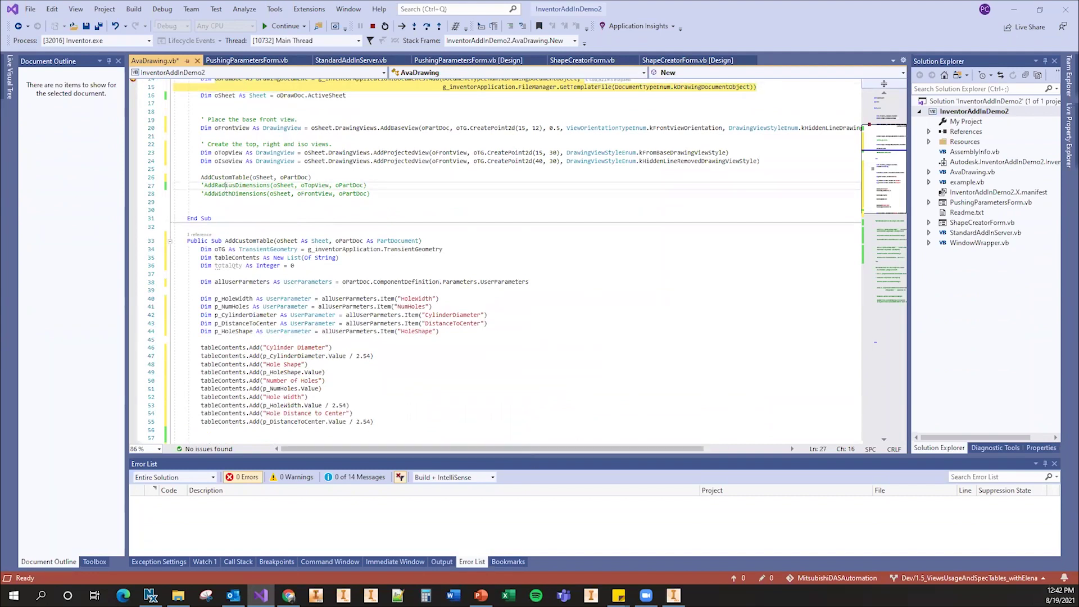
left_click(481, 595)
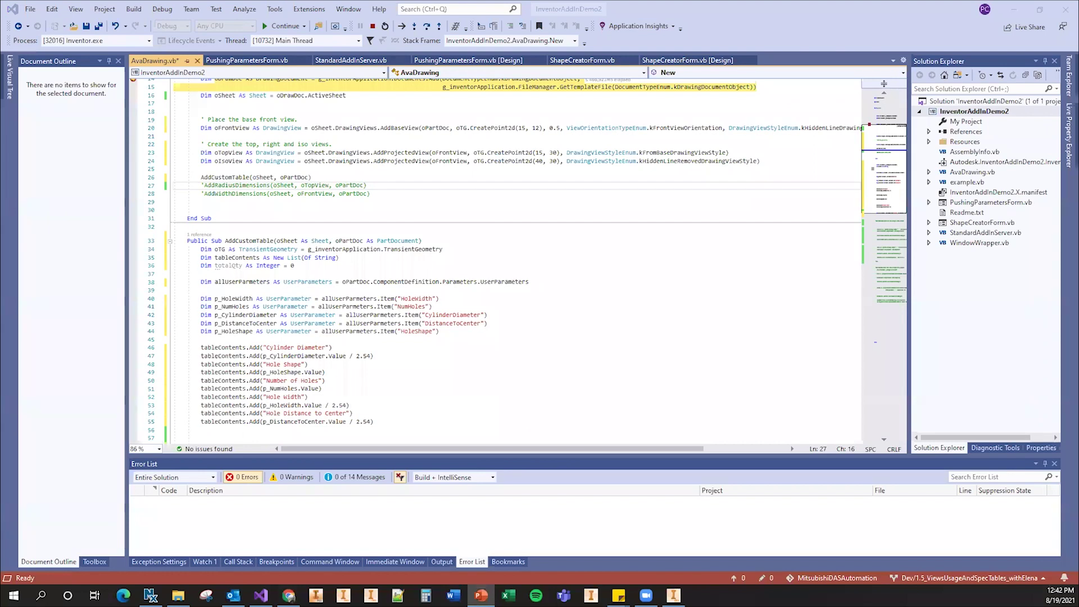